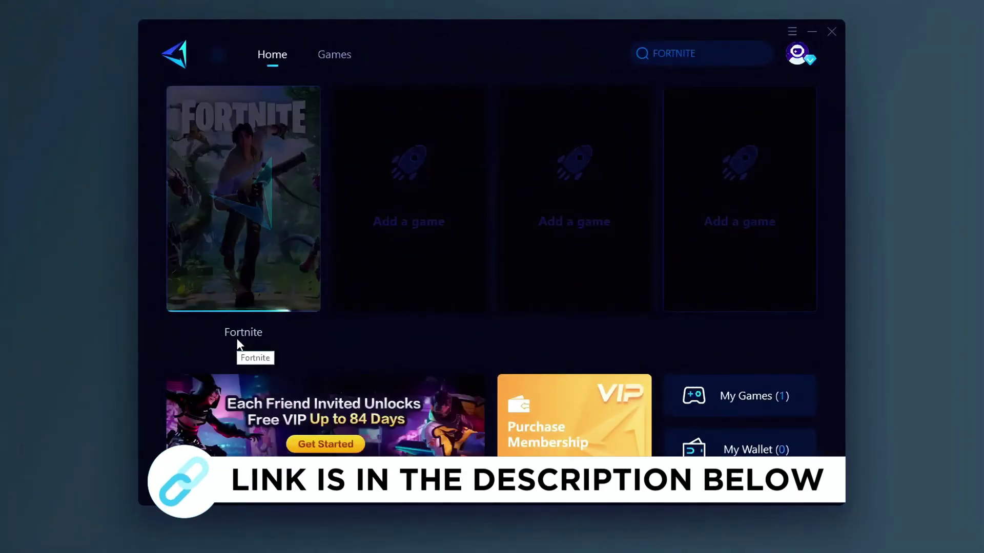
# Browse GearUP Booster's full games catalogue, then follow the description link to the GearUP Booster website.
pyautogui.click(237, 342)
pyautogui.click(334, 54)
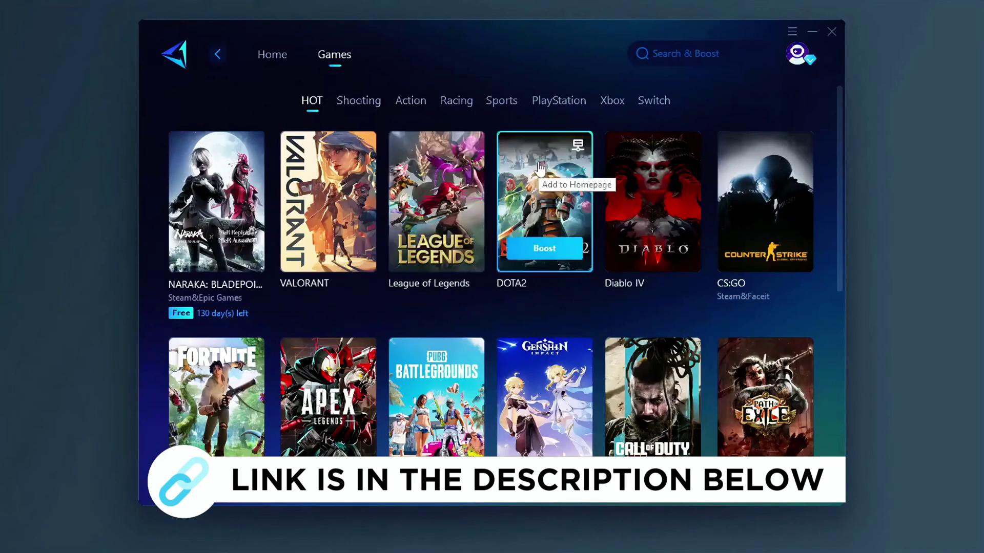
pyautogui.scroll(-2, 539, 168)
pyautogui.scroll(-4, 484, 210)
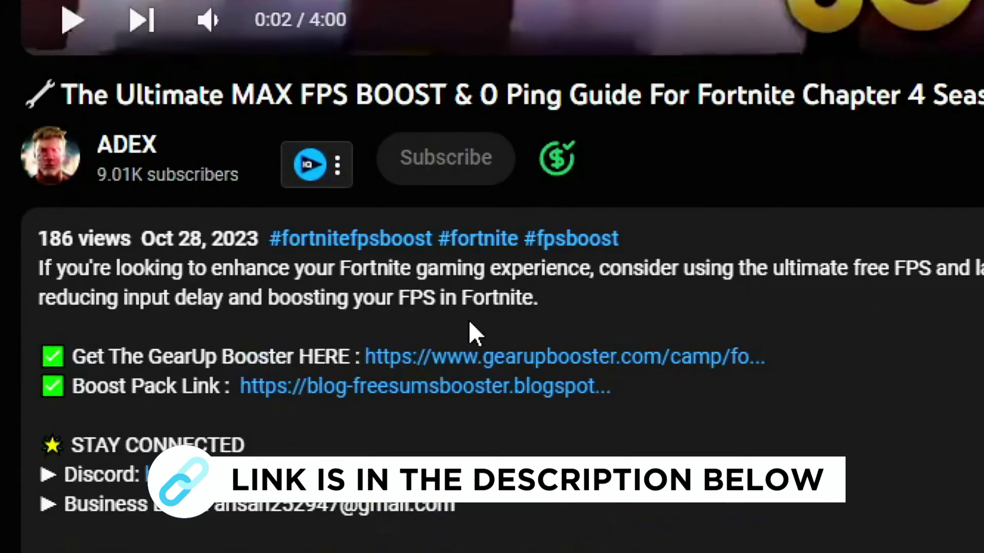
pyautogui.click(512, 359)
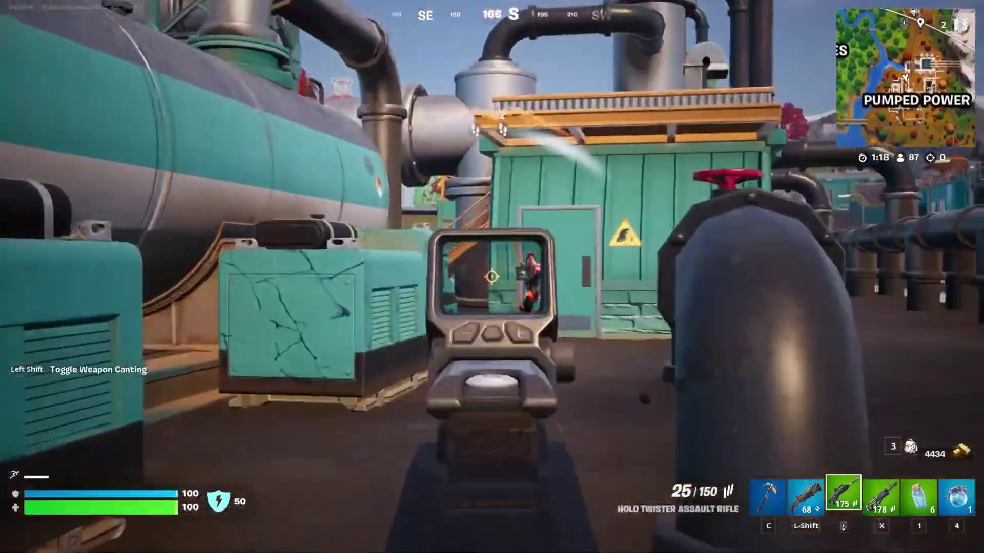
# Eliminate the Fortnite enemy with repeated fire, then search Windows for Game Mode settings.
pyautogui.click(492, 277)
pyautogui.click(492, 277)
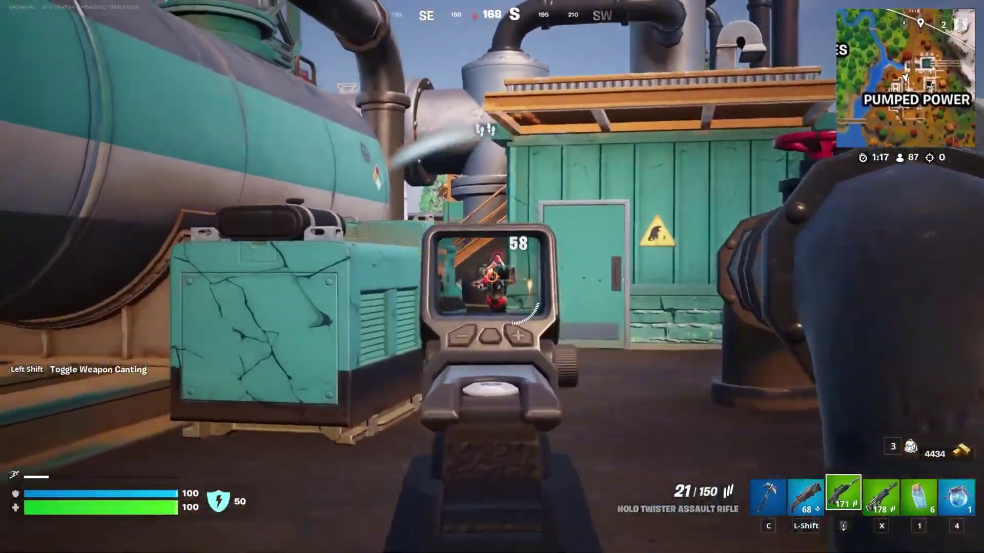
pyautogui.click(492, 277)
pyautogui.click(492, 277)
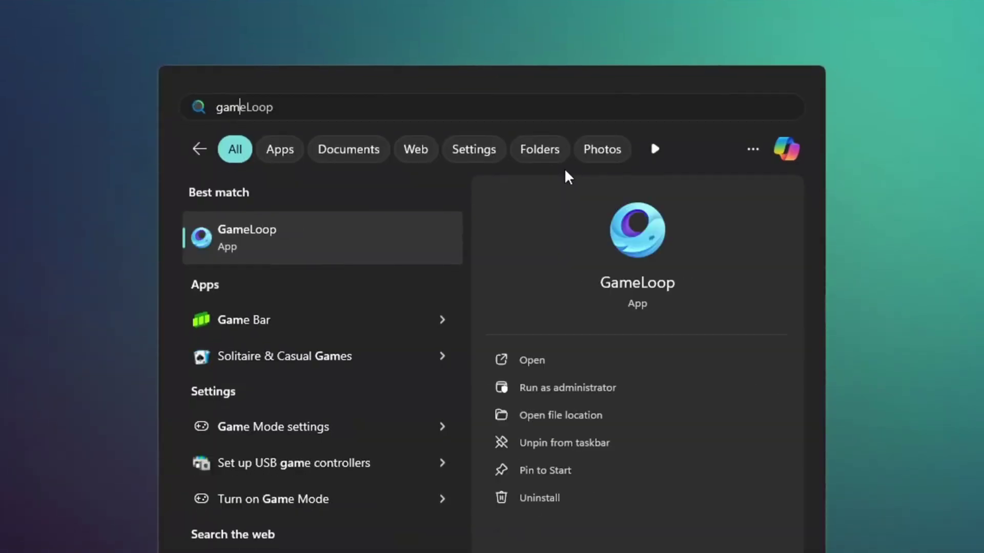
pyautogui.write('e mo')
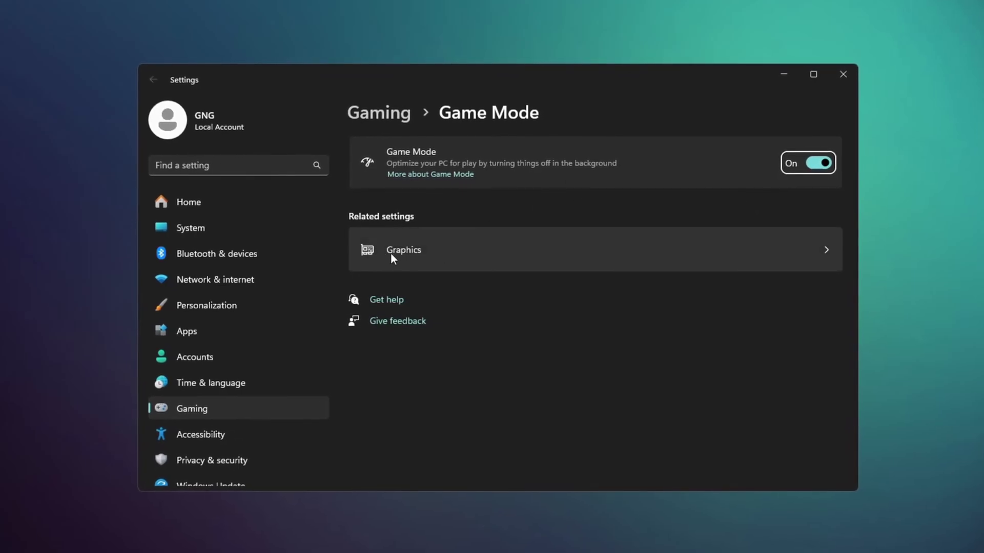
# Save FortniteLauncher.exe's graphics preference as High performance on the GTX 1650 SUPER.
pyautogui.click(404, 262)
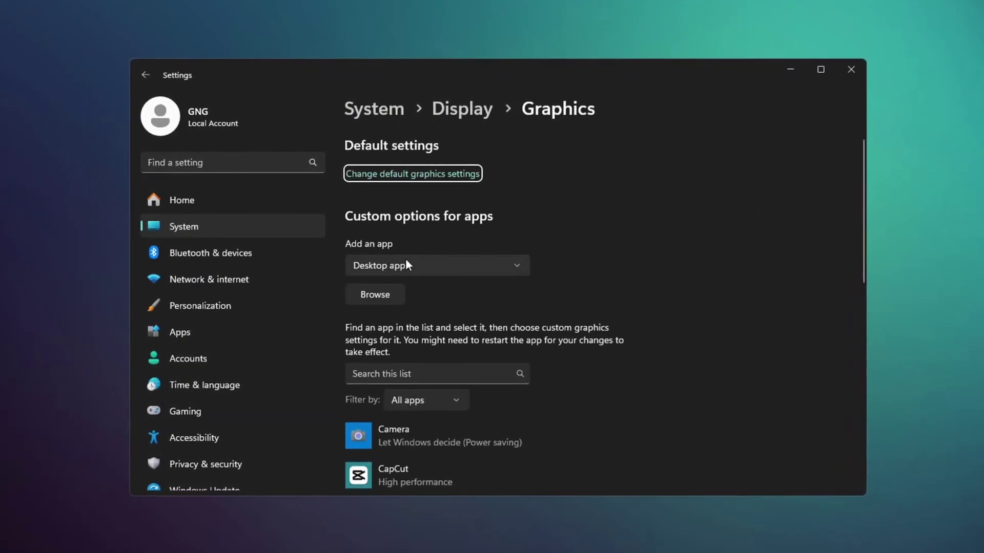
pyautogui.scroll(-5, 378, 293)
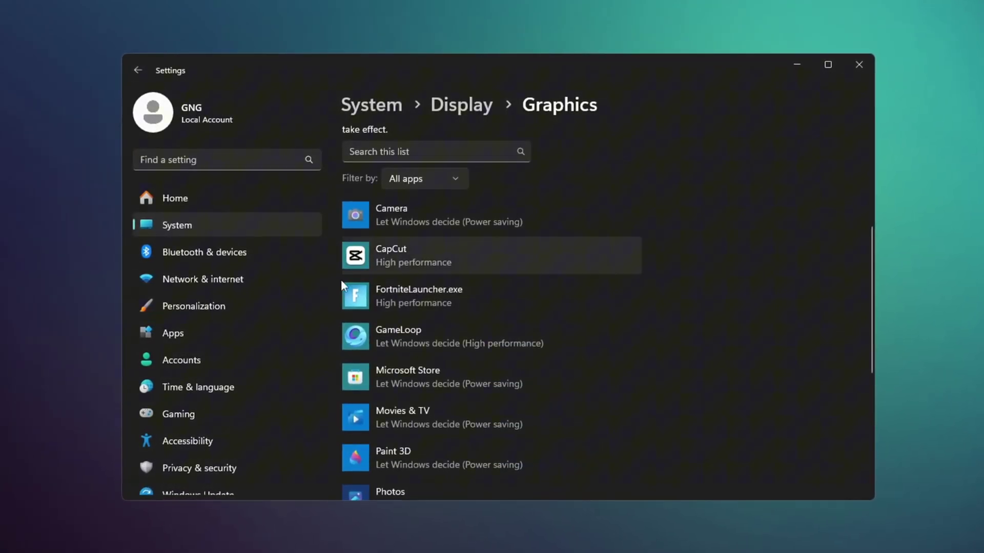
pyautogui.click(365, 297)
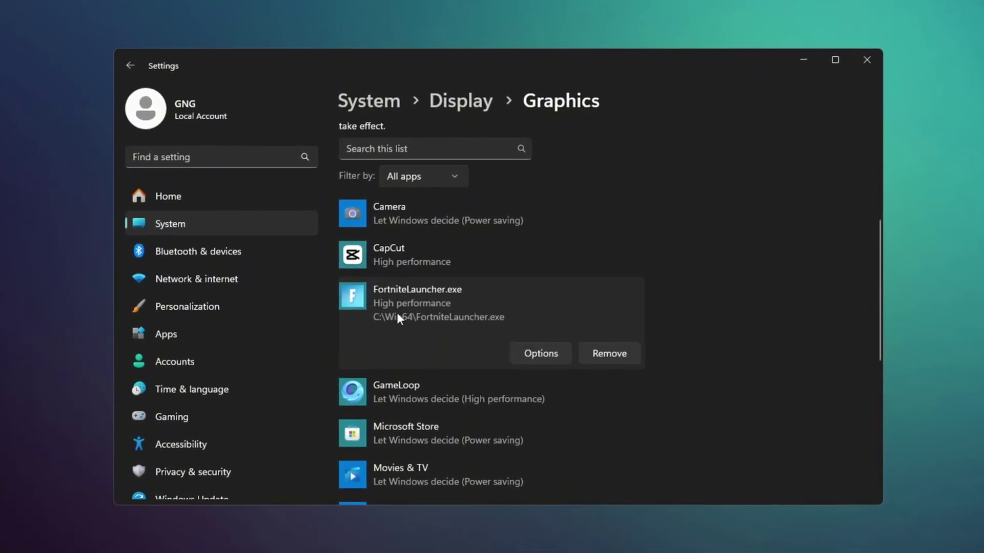
pyautogui.click(546, 357)
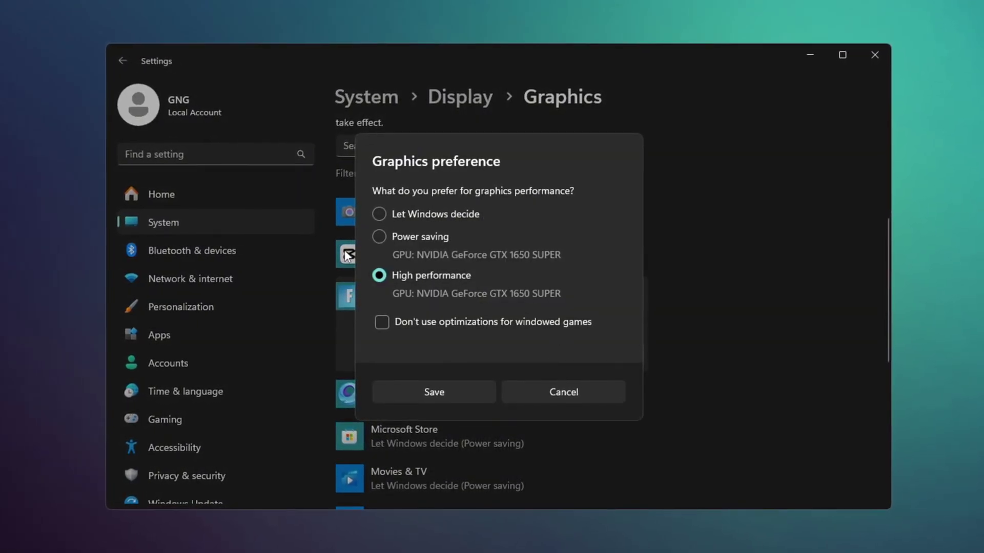
pyautogui.click(431, 395)
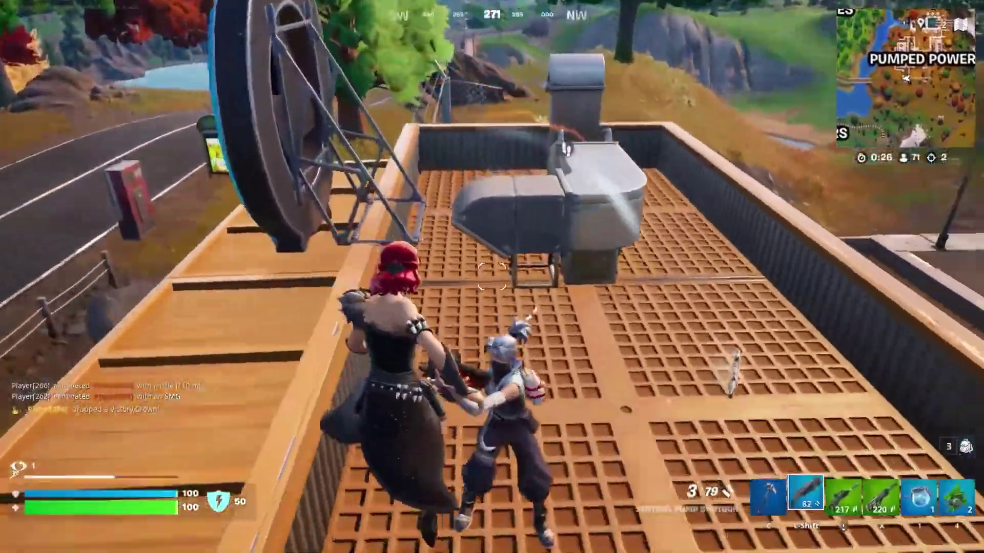
# Shoot the rooftop enemy, reload, drop to the street and run toward the teal building.
pyautogui.click(492, 277)
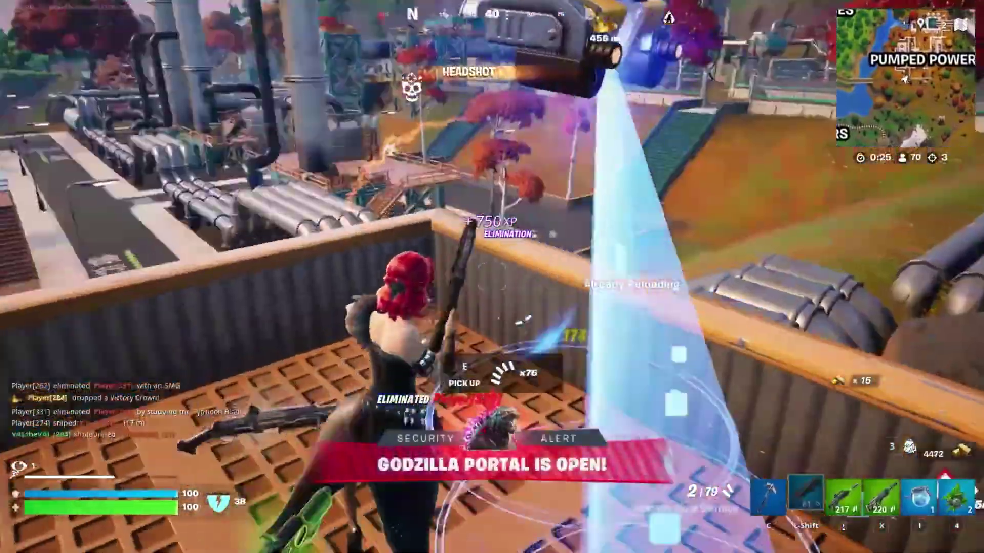
pyautogui.press('r')
pyautogui.press('w')
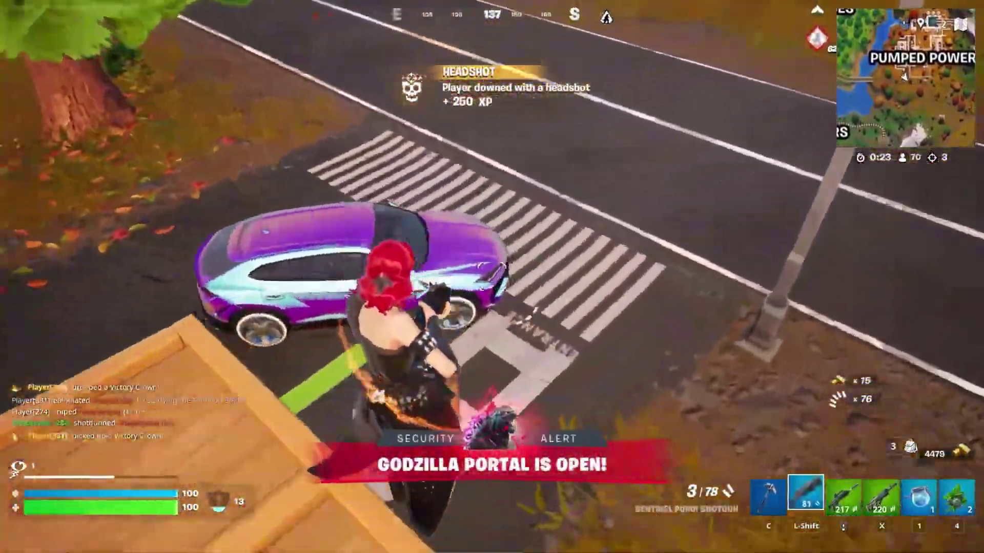
pyautogui.press('w')
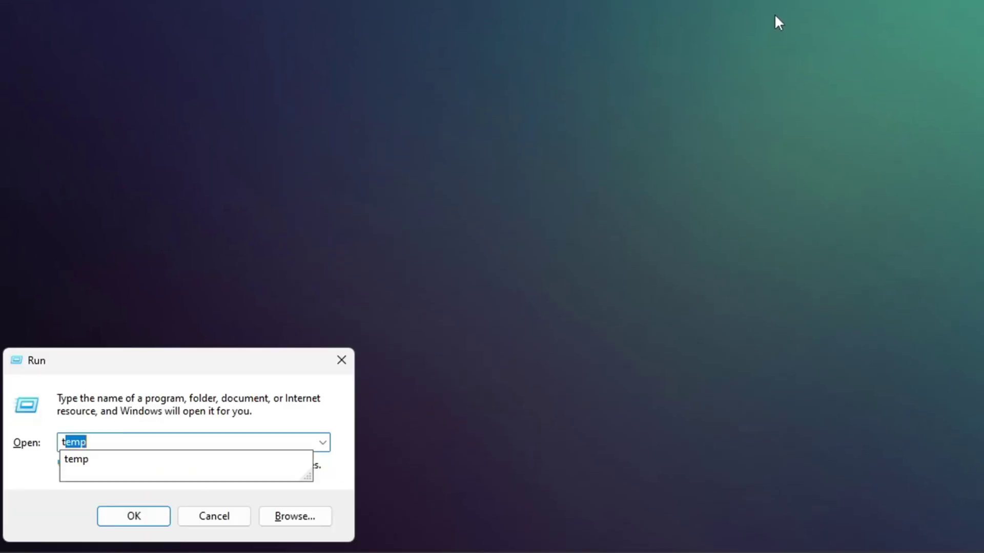
# Open the Temp folder and permanently delete all its items, skipping files in use.
pyautogui.press('Return')
pyautogui.hotkey('ctrl', 'a')
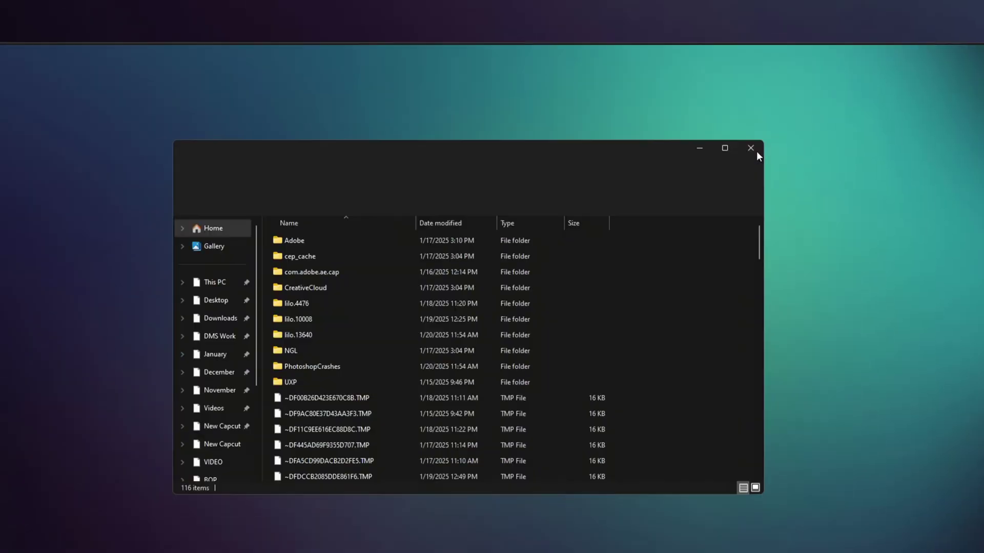
pyautogui.hotkey('ctrl', 'a')
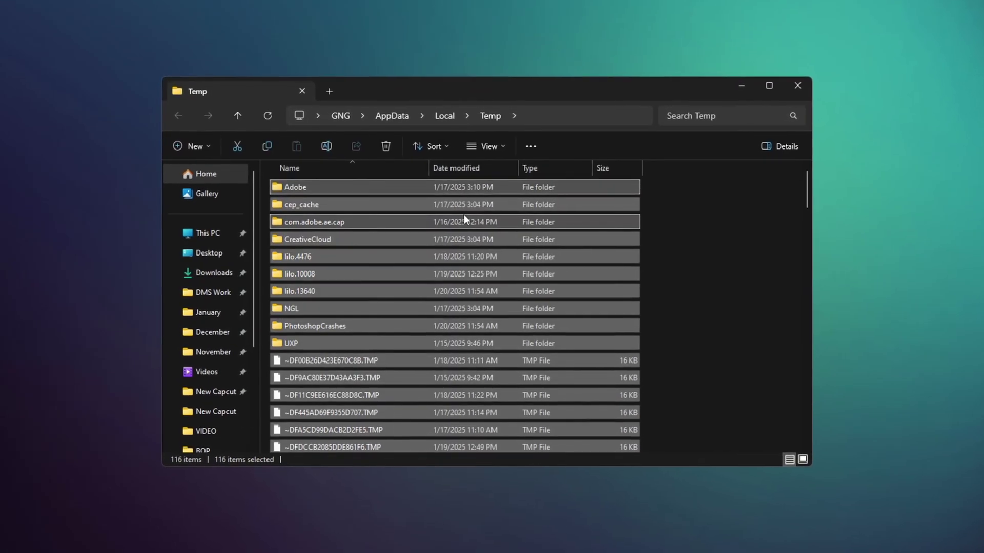
pyautogui.press('Delete')
pyautogui.click(264, 160)
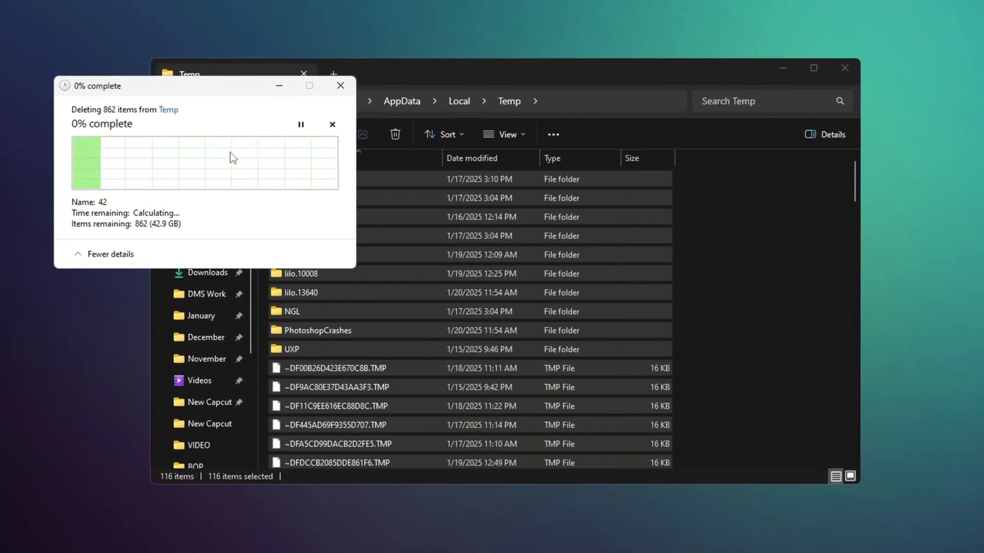
pyautogui.click(233, 217)
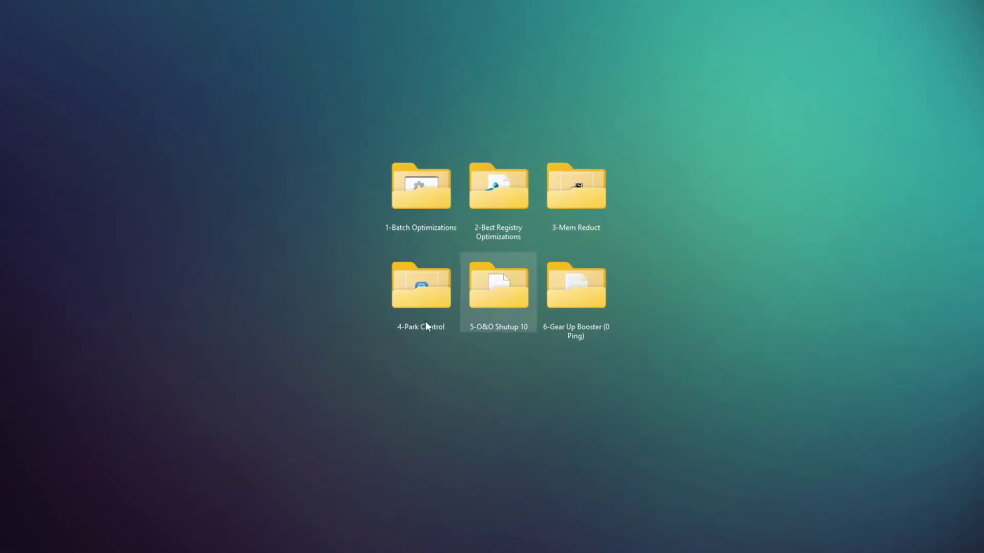
# Review the four .cmd scripts in 1-Batch Optimizations, select the Disable HPET script, then minimize the window.
pyautogui.doubleClick(414, 200)
pyautogui.moveTo(359, 310); pyautogui.dragTo(395, 184)
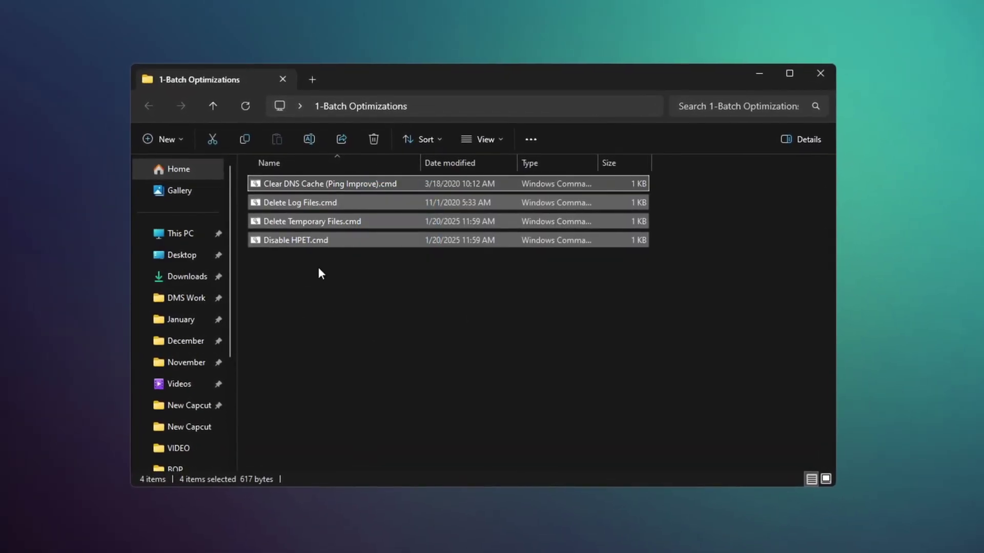
pyautogui.click(376, 305)
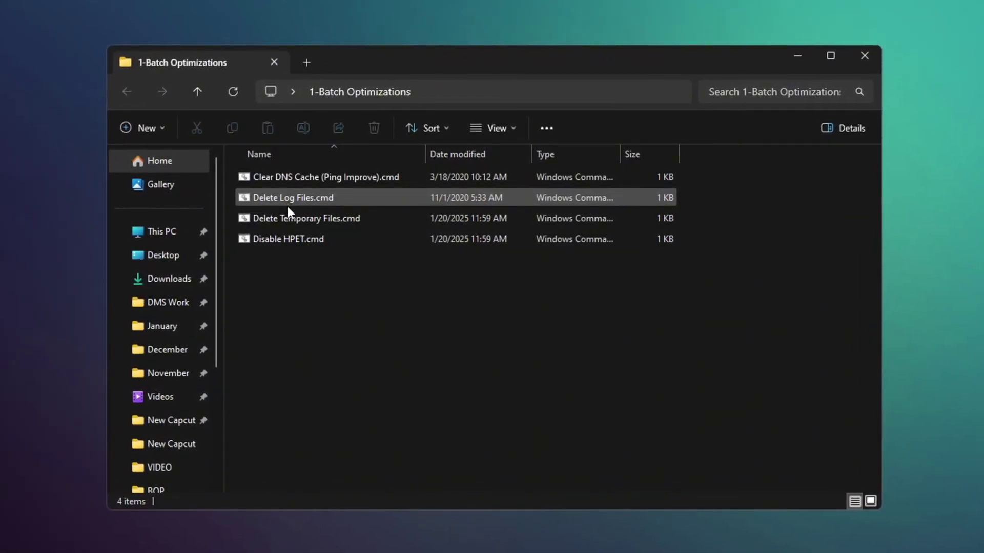
pyautogui.click(287, 238)
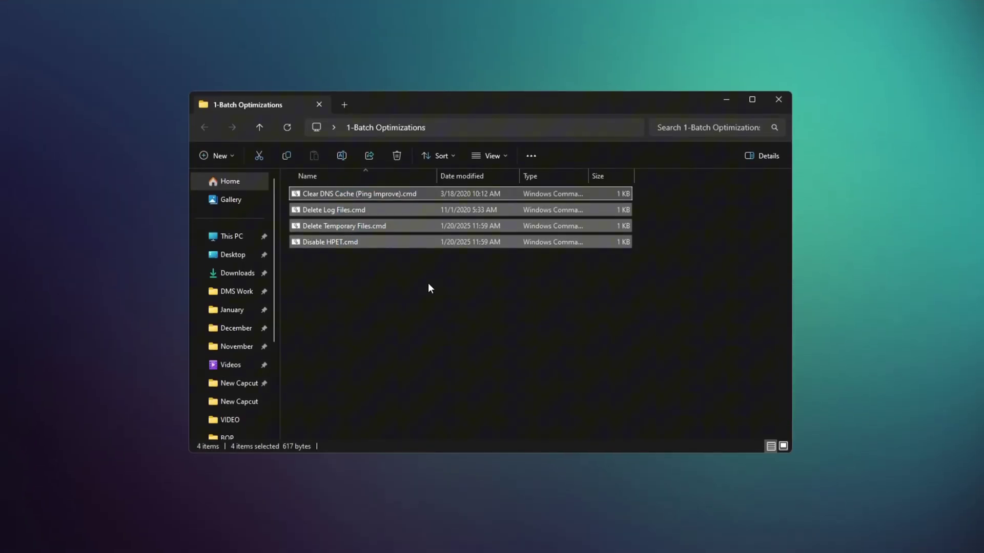
pyautogui.click(736, 102)
# Open 2-Best Registry Optimizations, select its seven .reg tweak files, then clear the selection.
pyautogui.doubleClick(517, 218)
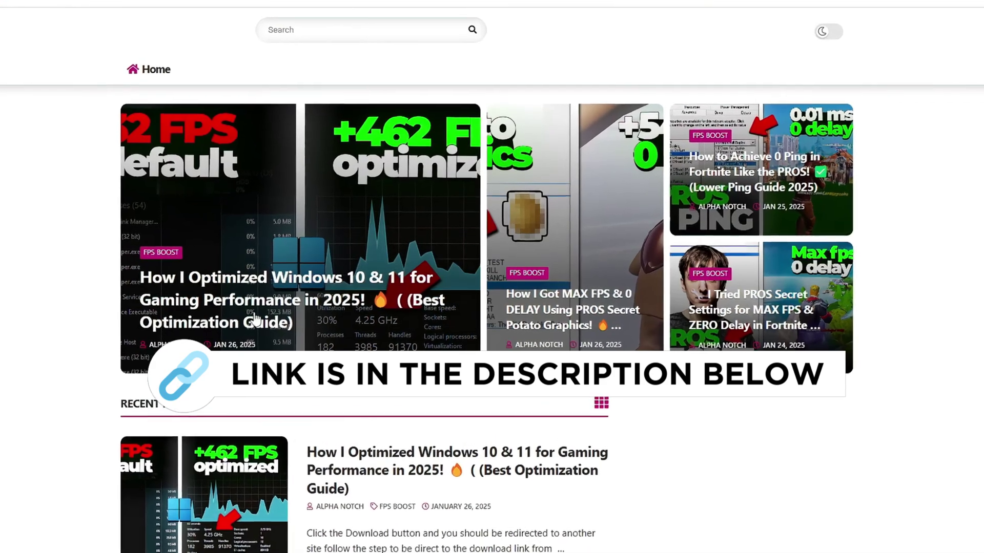
pyautogui.moveTo(416, 341); pyautogui.dragTo(512, 182)
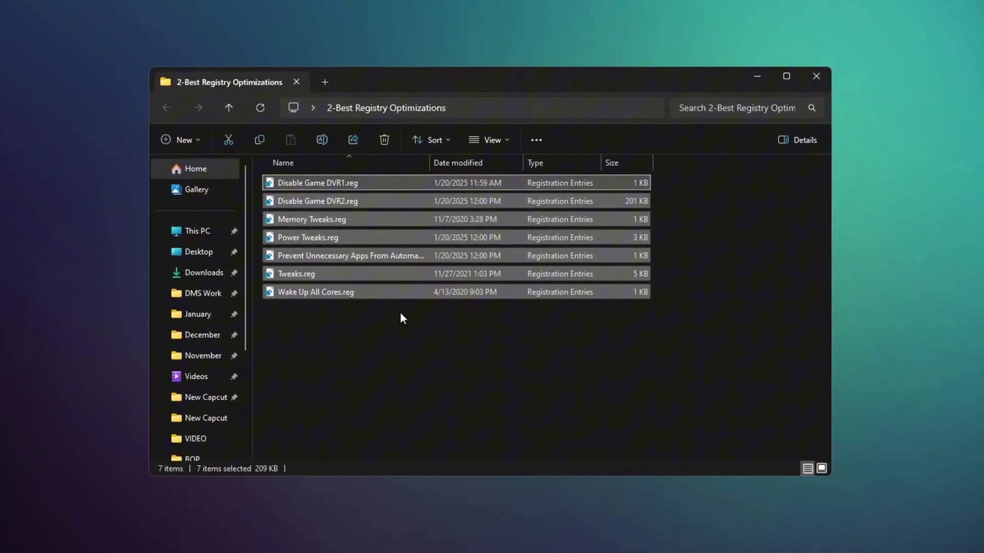
pyautogui.click(400, 312)
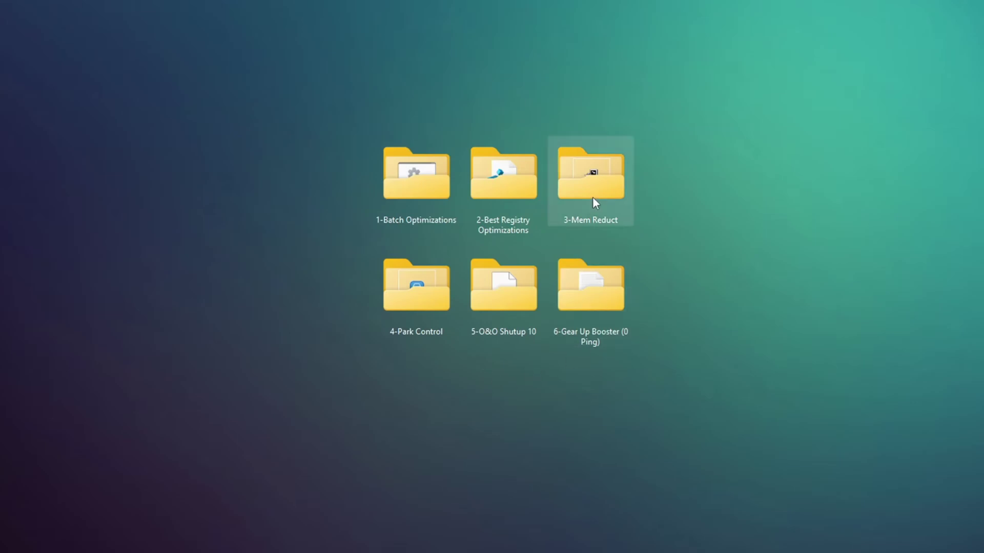
# Open the 3-Mem Reduct folder and run Mem Reduct to check memory, physical at 31%.
pyautogui.doubleClick(592, 200)
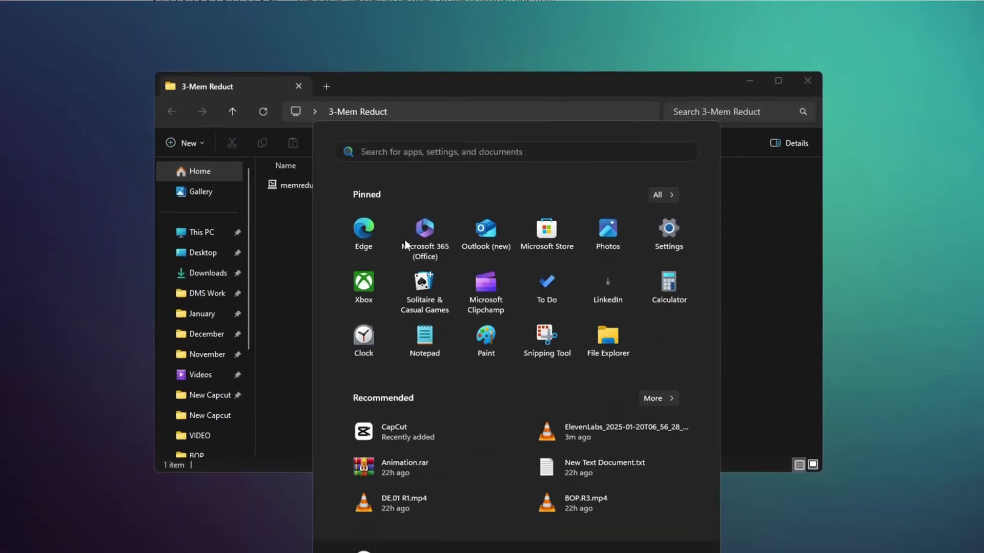
pyautogui.write('mem')
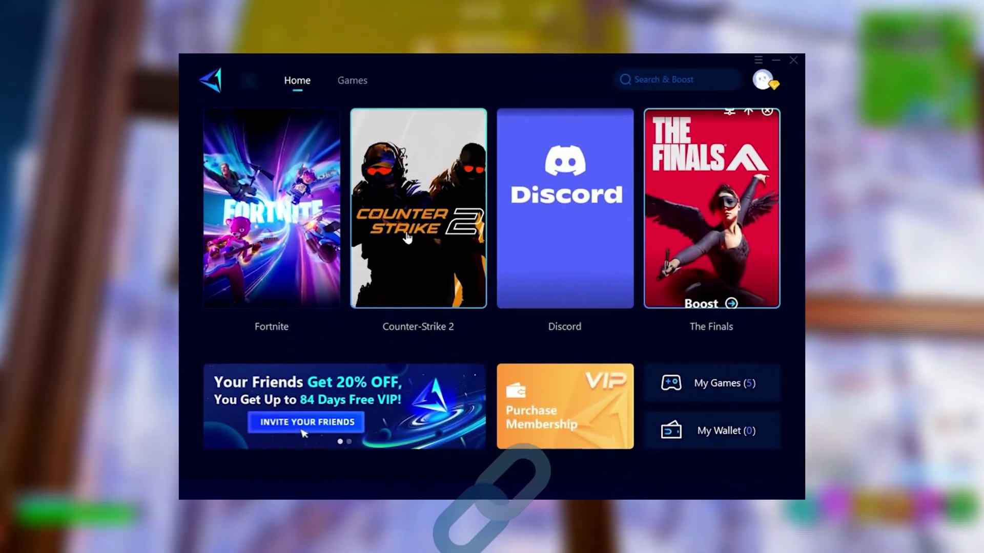
pyautogui.moveTo(363, 285)
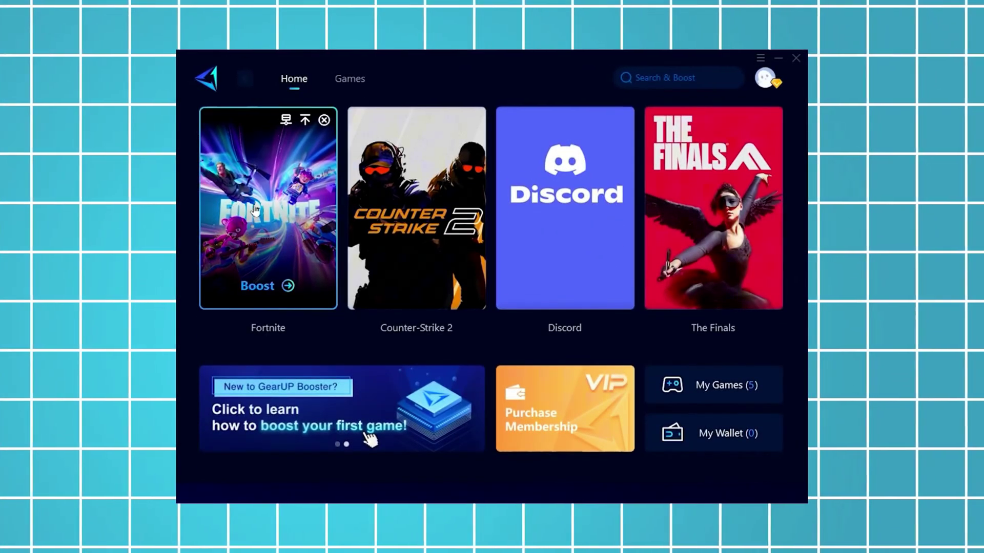
# Boost Fortnite from its card on the GearUP Booster Home page.
pyautogui.click(258, 288)
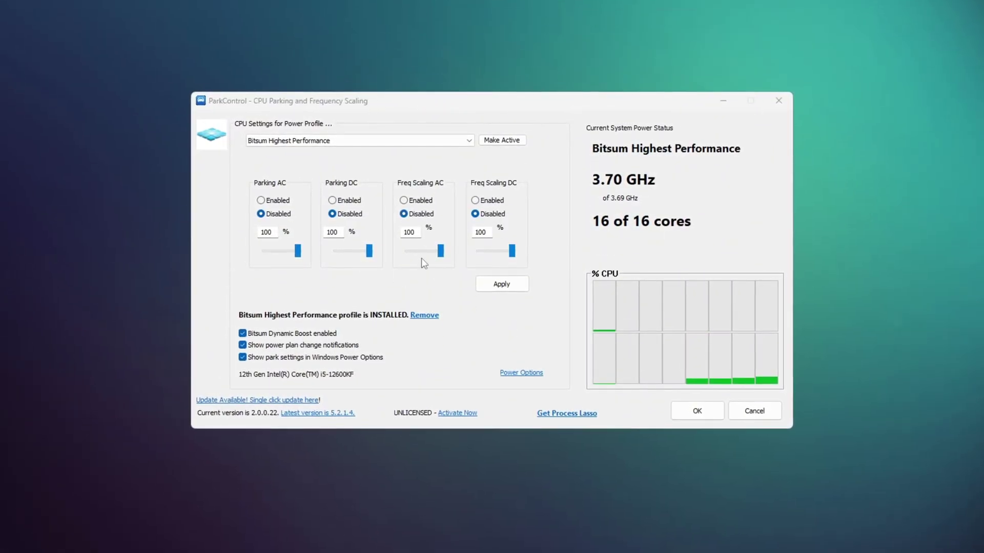
# Choose Bitsum Highest Performance as ParkControl's power profile, leaving parking and frequency scaling disabled.
pyautogui.click(287, 140)
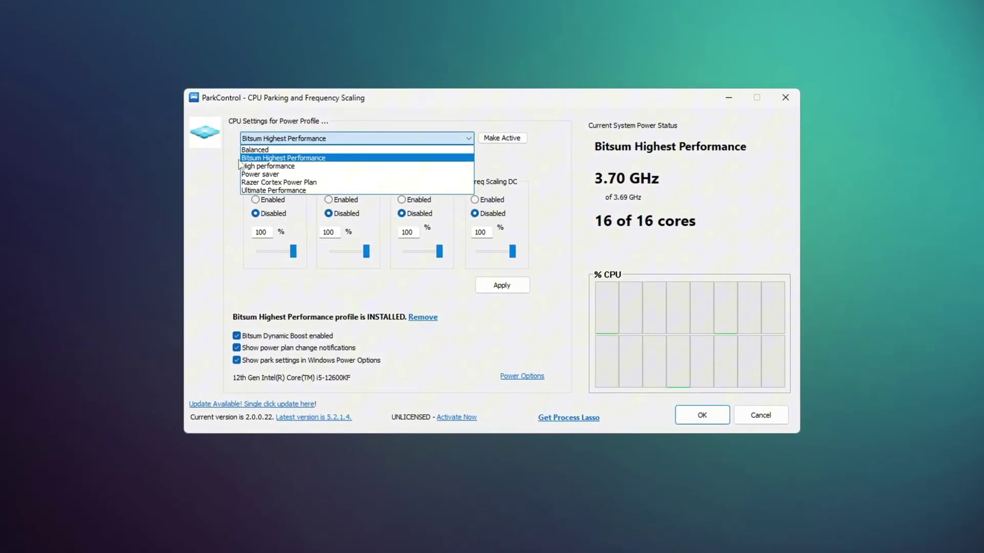
pyautogui.click(270, 158)
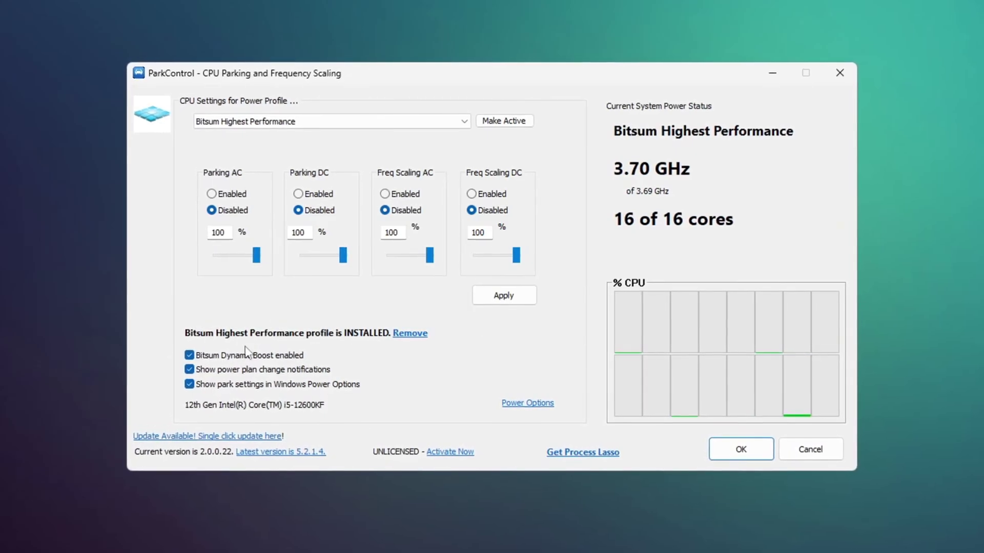
pyautogui.moveTo(253, 355)
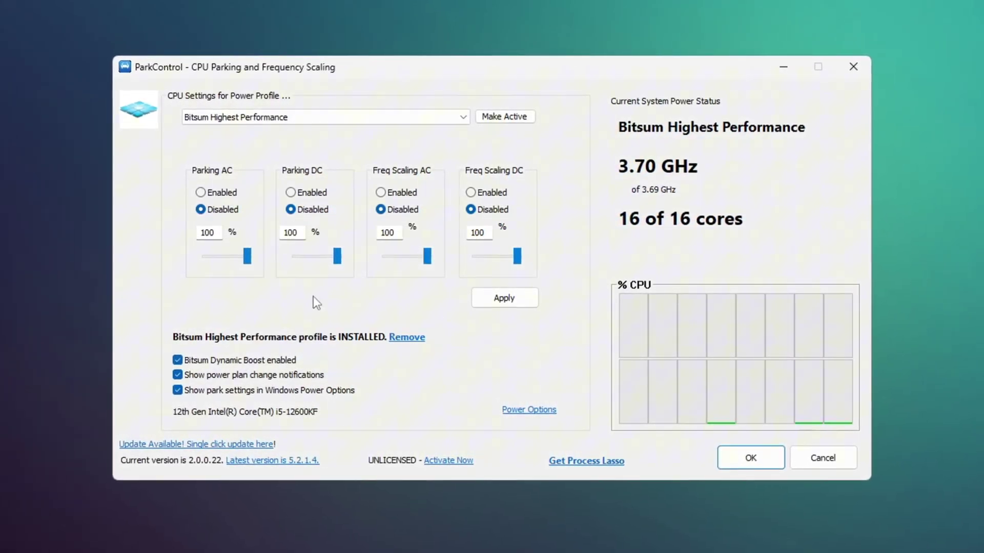
# Confirm Bitsum Highest Performance is the active power plan, then launch O&O ShutUp10++.
pyautogui.click(541, 410)
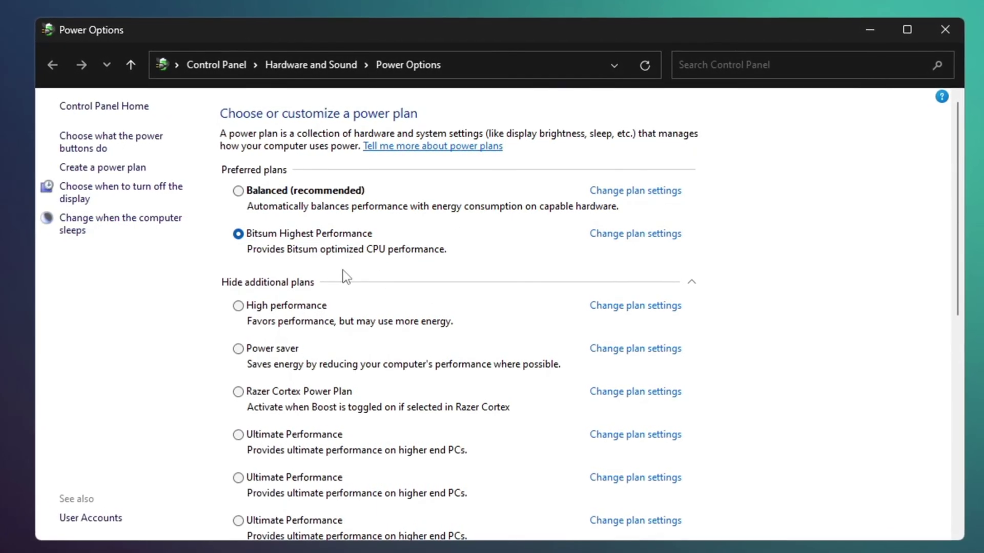
pyautogui.click(949, 28)
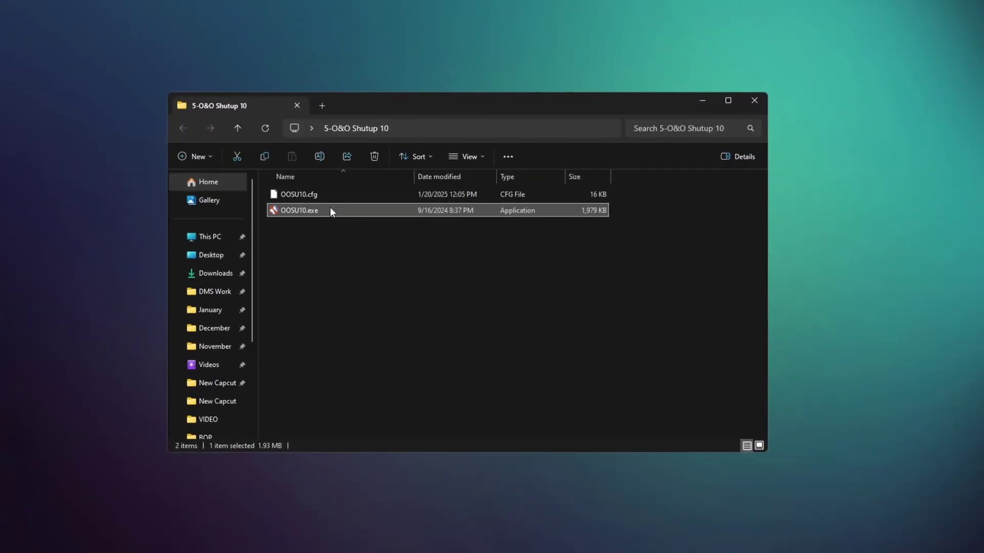
pyautogui.doubleClick(330, 207)
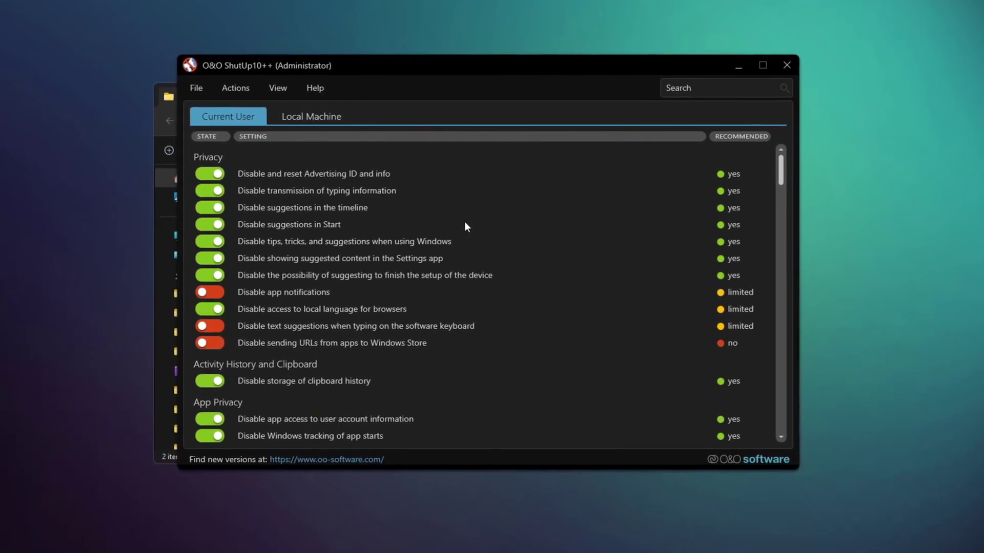
# Apply only the recommended O&O ShutUp10++ settings, skipping the system restore point.
pyautogui.scroll(-20, 228, 231)
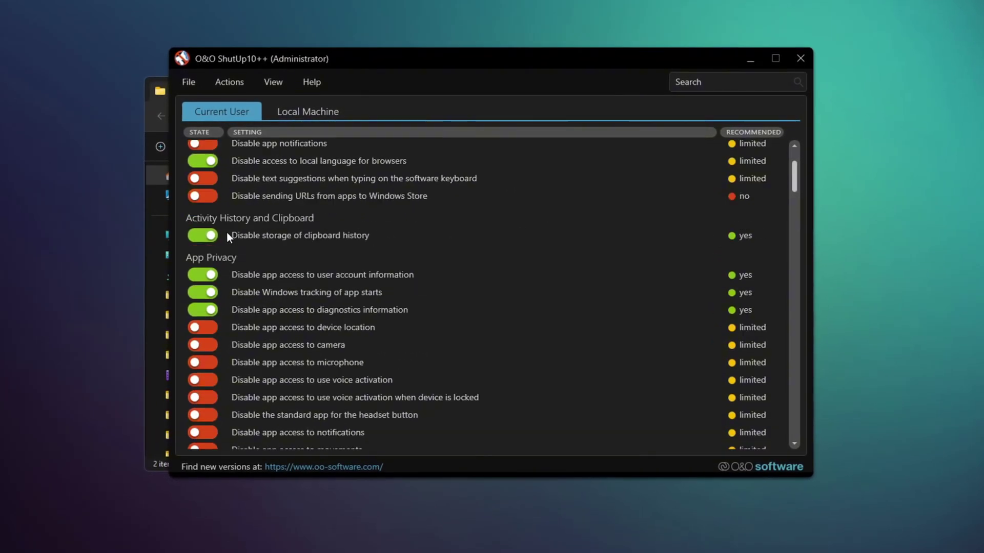
pyautogui.scroll(-10, 224, 245)
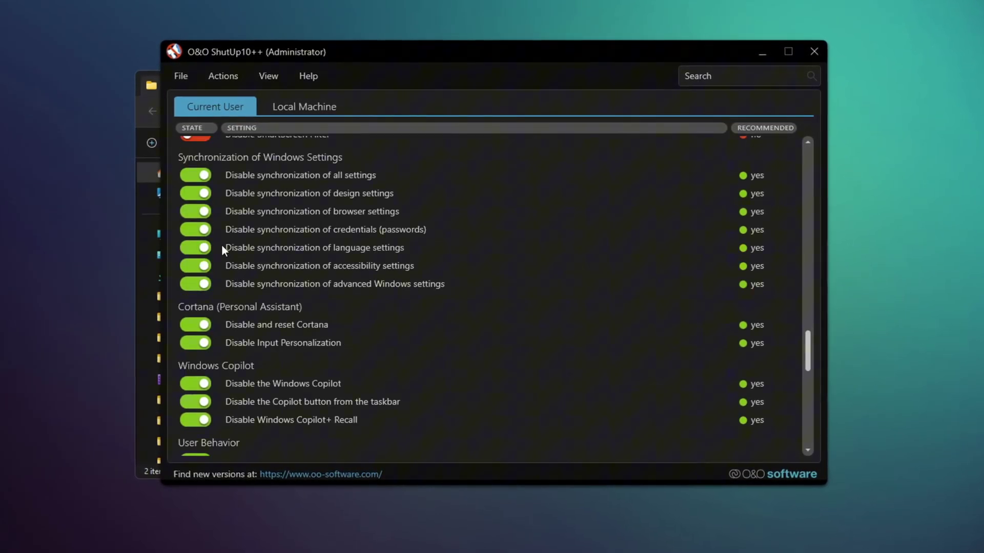
pyautogui.click(221, 72)
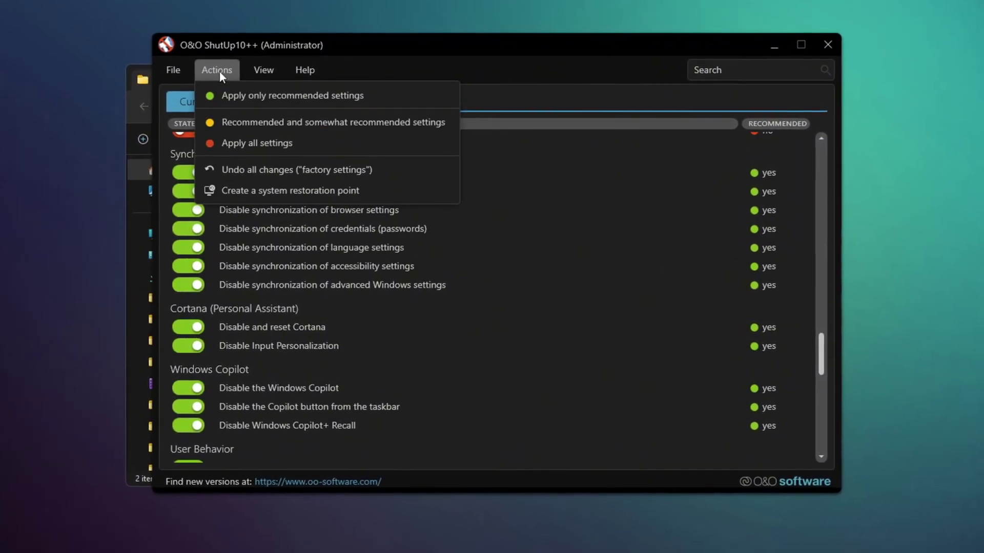
pyautogui.click(256, 96)
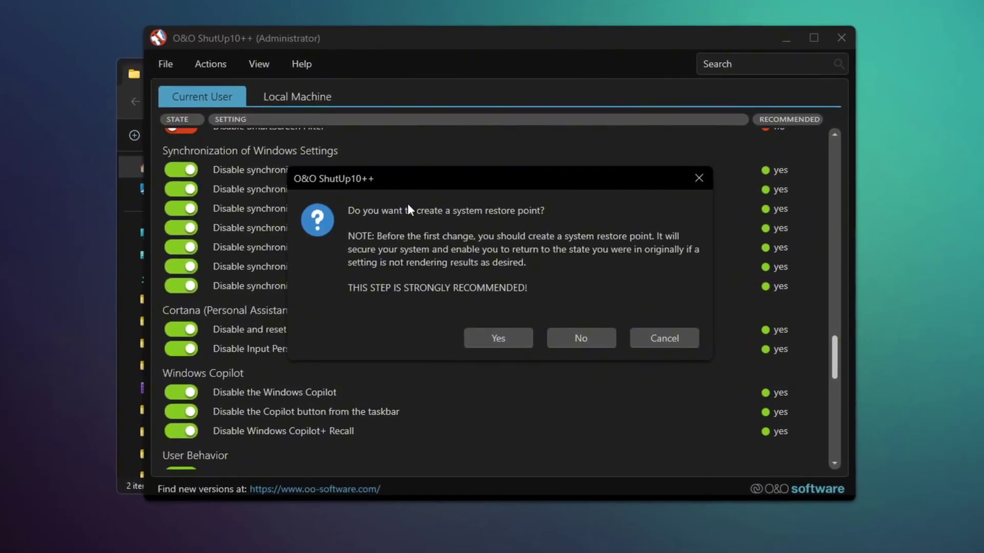
pyautogui.click(580, 341)
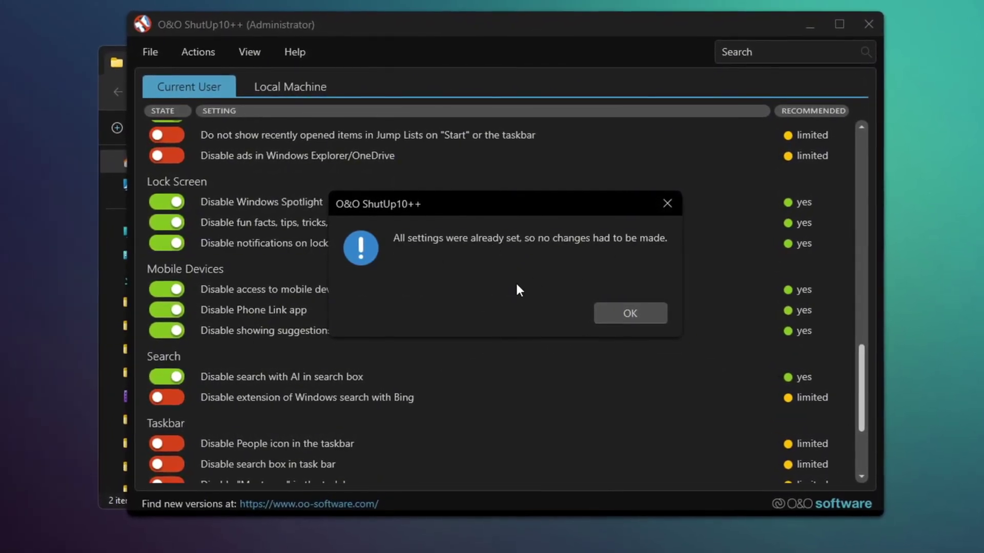
pyautogui.click(622, 313)
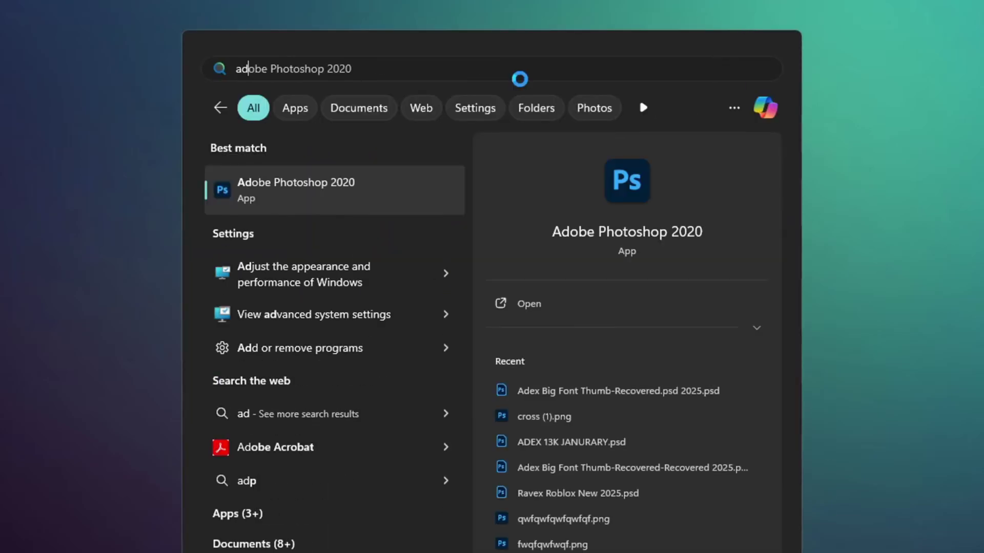
# Open Adjust the appearance and performance of Windows and choose Adjust for best performance.
pyautogui.press('Return')
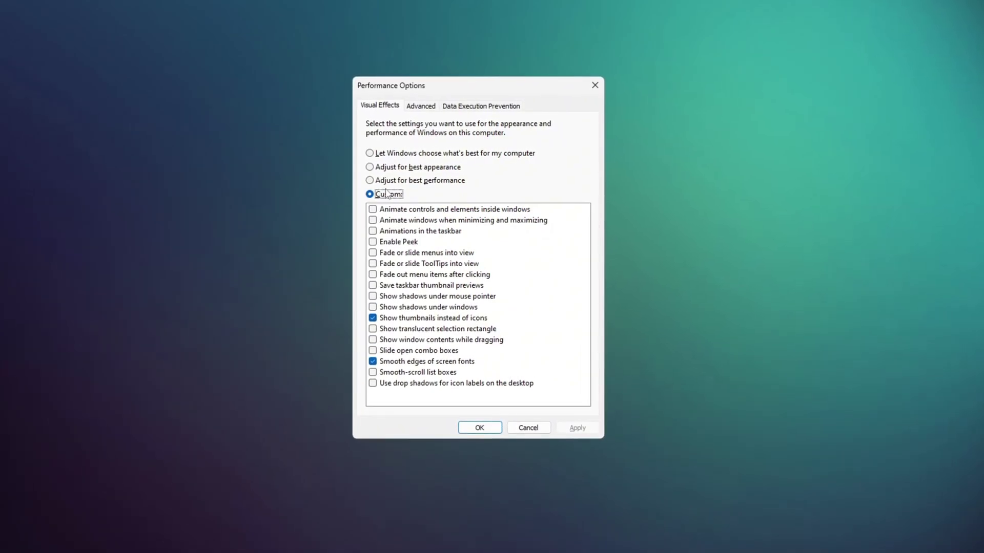
pyautogui.click(435, 183)
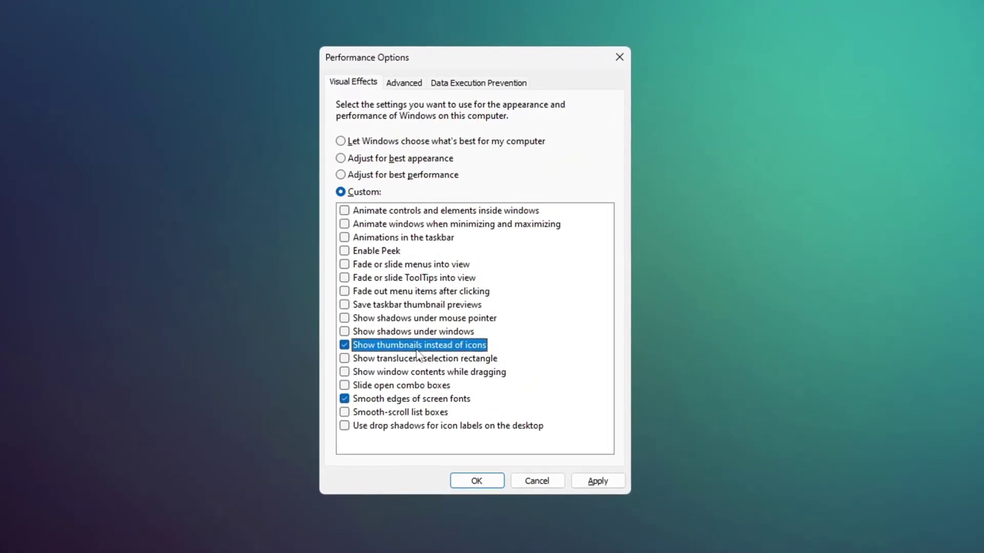
# Apply the visual effects changes, then equip and reload the Holo Twister assault rifle in Fortnite.
pyautogui.click(582, 488)
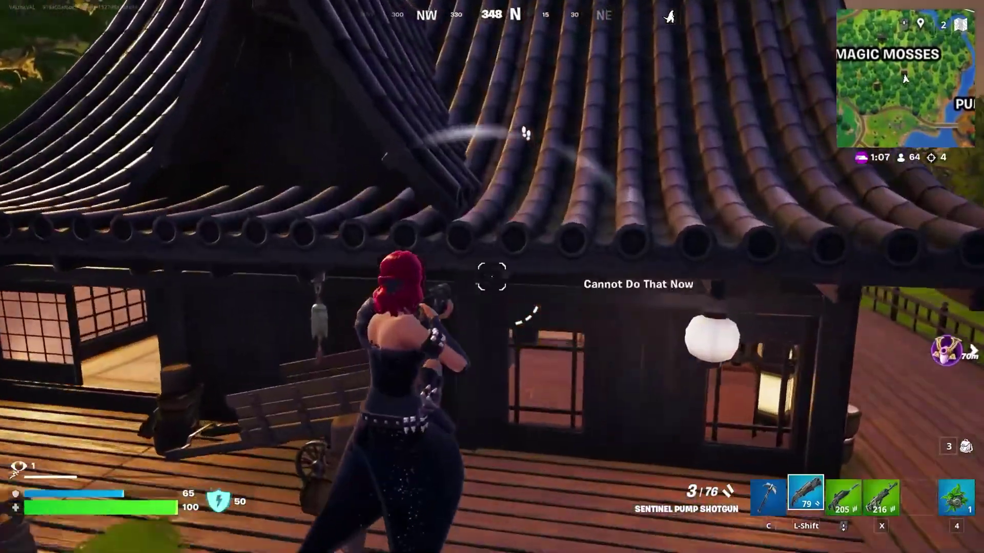
pyautogui.press('space')
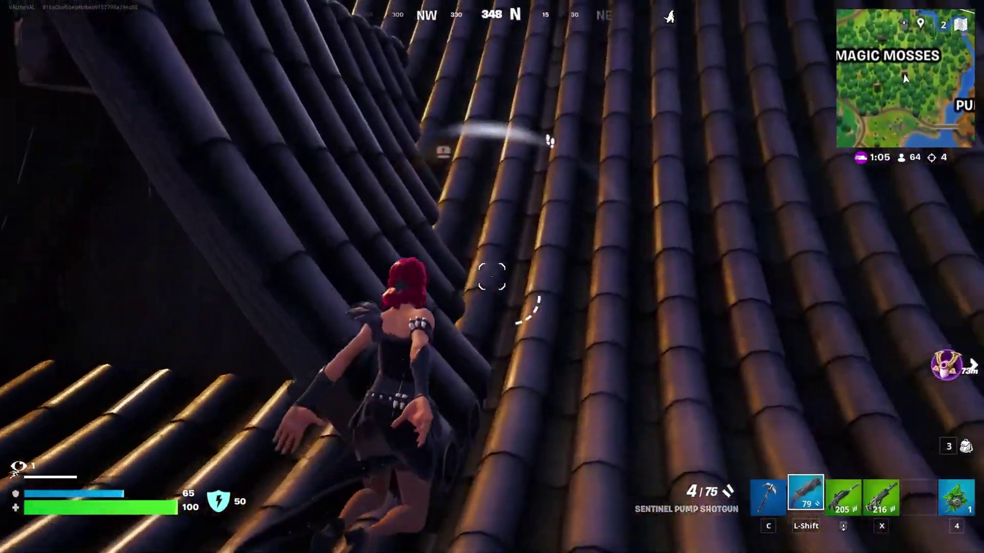
pyautogui.scroll(-1, 491, 277)
pyautogui.press('r')
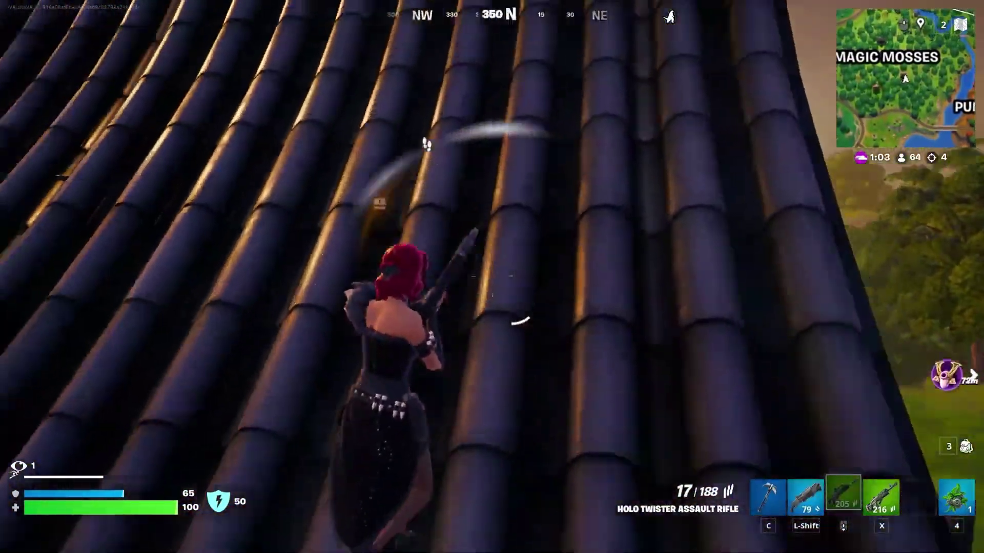
pyautogui.scroll(1, 492, 277)
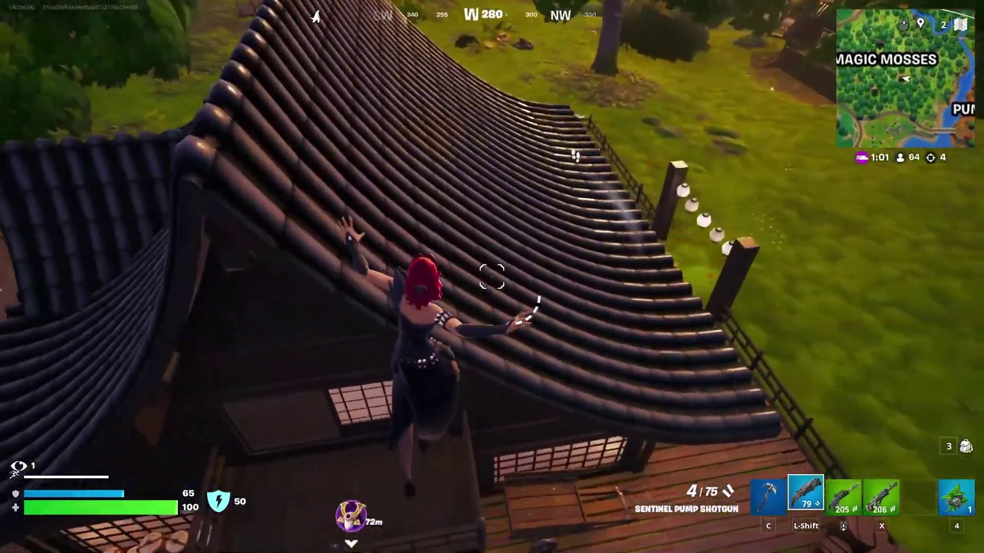
# Move to the window and shoot the enemy inside with the shotgun and assault rifle.
pyautogui.press('w')
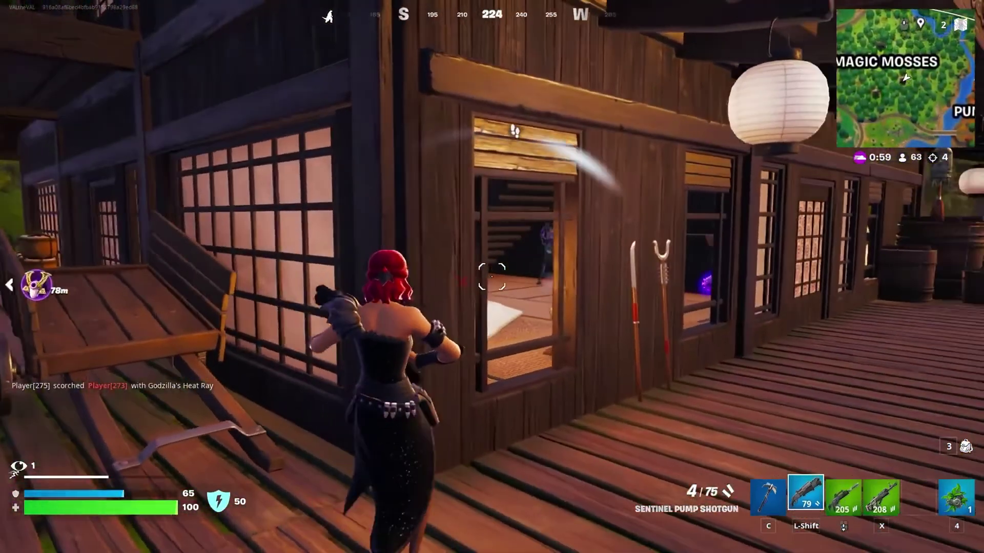
pyautogui.rightClick(492, 277)
pyautogui.click(492, 277)
pyautogui.scroll(-1, 491, 277)
pyautogui.press('w')
pyautogui.rightClick(492, 277)
pyautogui.click(492, 277)
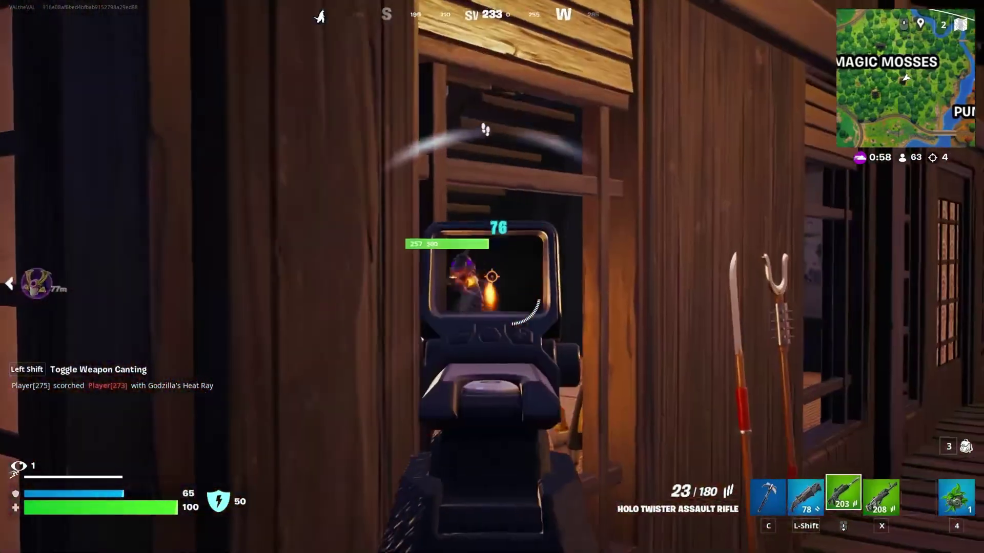
pyautogui.click(492, 277)
pyautogui.scroll(1, 492, 276)
pyautogui.press('w')
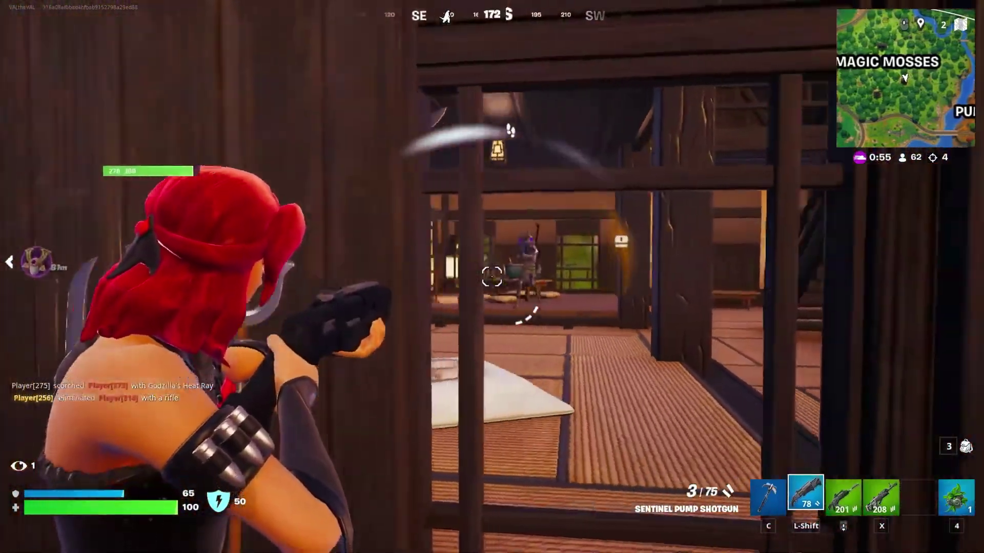